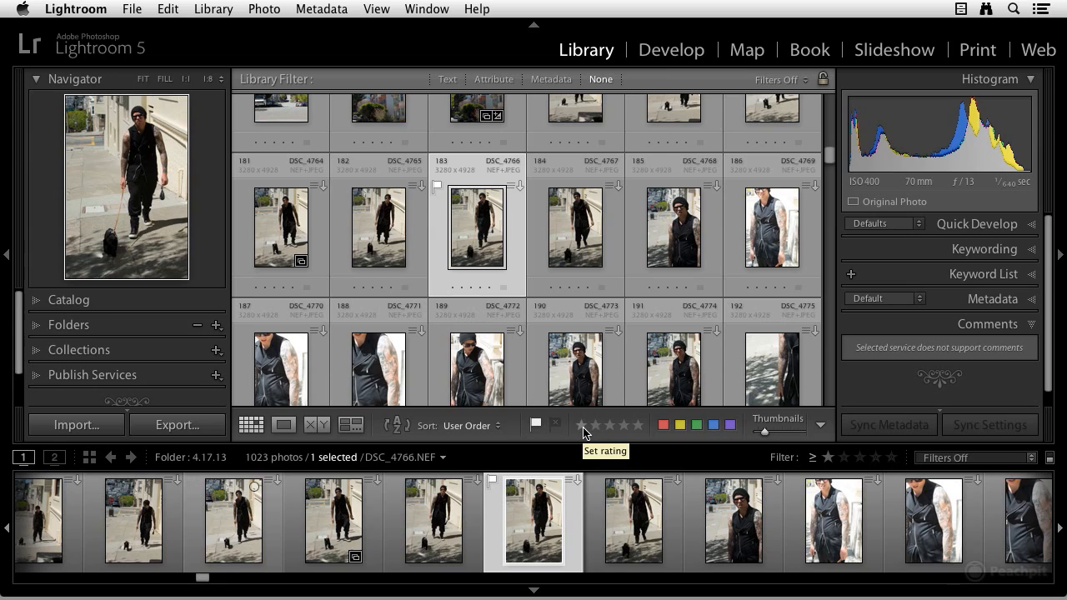
Step: Set the selected photo's star rating from the toolbar and clear it again
{"action": "left_click", "coordinate": [582, 426]}
{"action": "left_click", "coordinate": [639, 425]}
{"action": "left_click", "coordinate": [638, 426]}
Step: Open the color label set editor and switch to the Review Status preset to inspect its label names
{"action": "left_click", "coordinate": [321, 9]}
{"action": "mouse_move", "coordinate": [364, 104]}
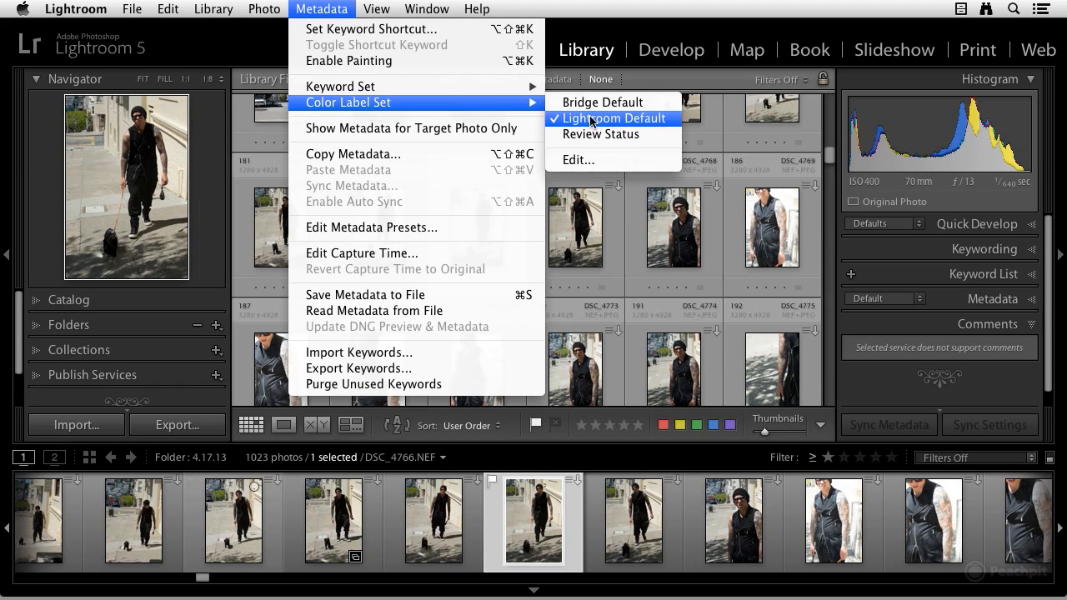
{"action": "left_click", "coordinate": [614, 161]}
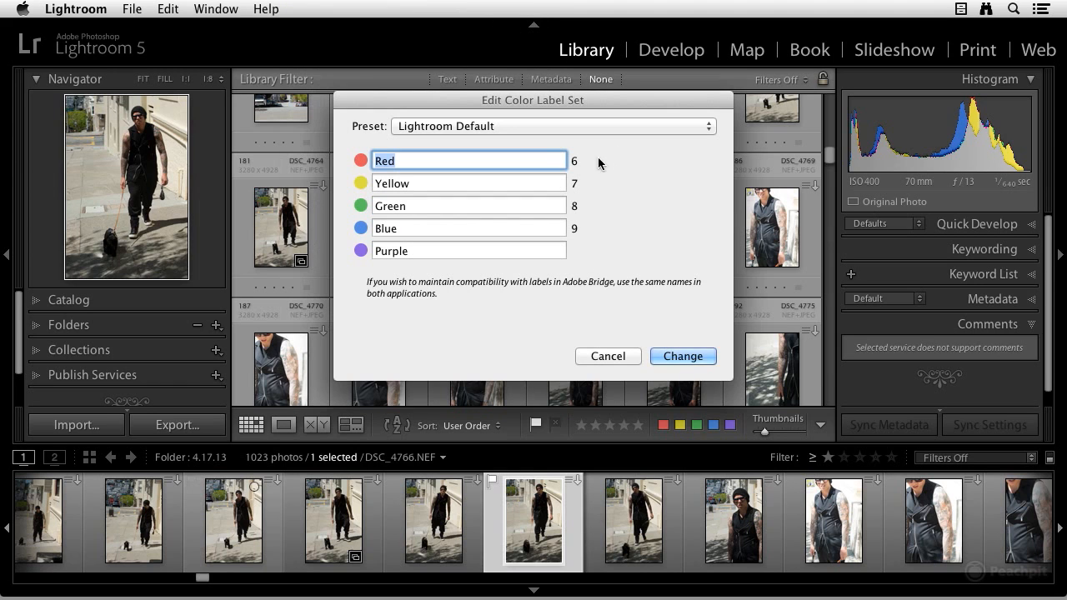
{"action": "left_click", "coordinate": [480, 126]}
{"action": "left_click", "coordinate": [474, 142]}
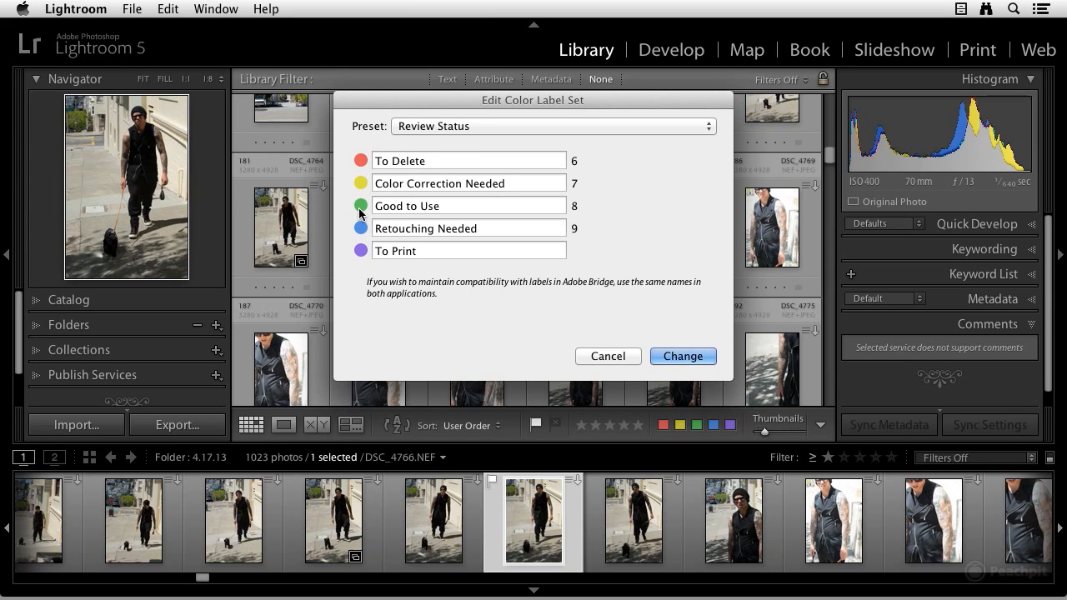
{"action": "triple_click", "coordinate": [435, 161]}
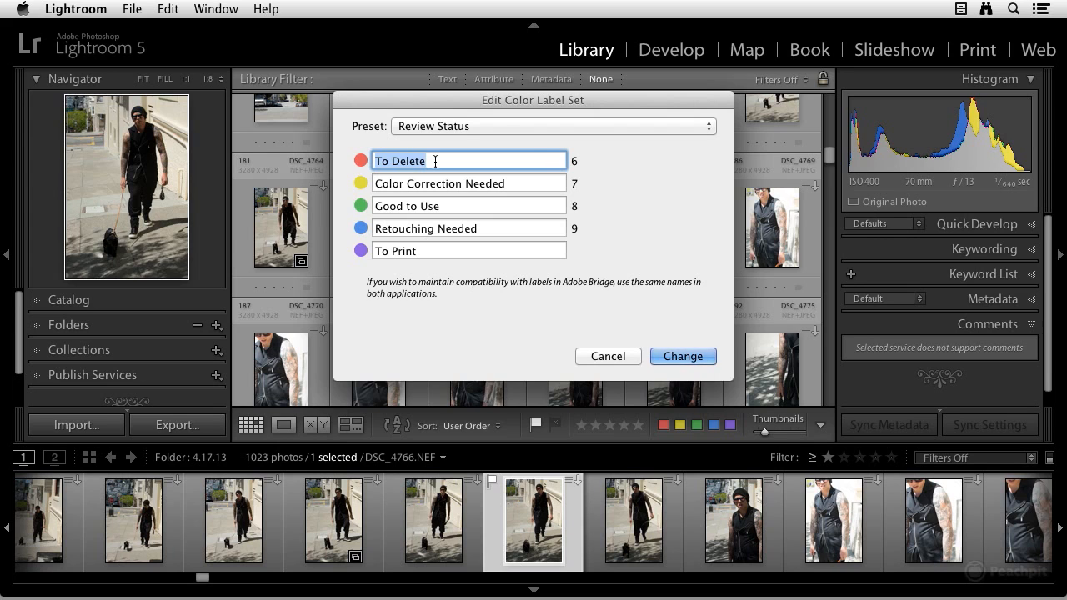
Step: Switch the color label set back to the Lightroom Default preset and apply it
{"action": "left_click", "coordinate": [496, 124]}
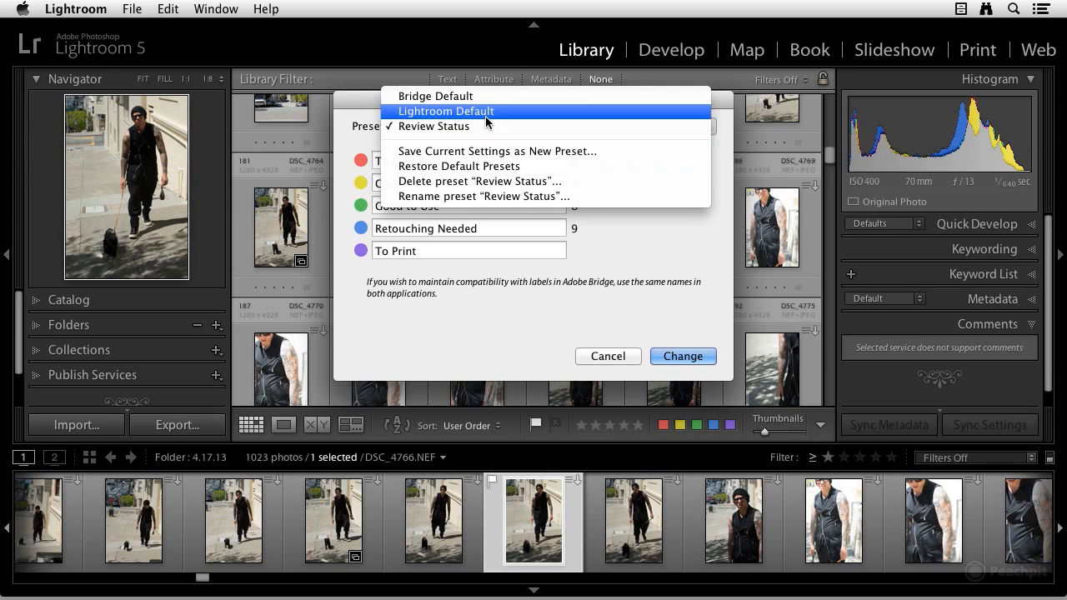
{"action": "left_click", "coordinate": [475, 113]}
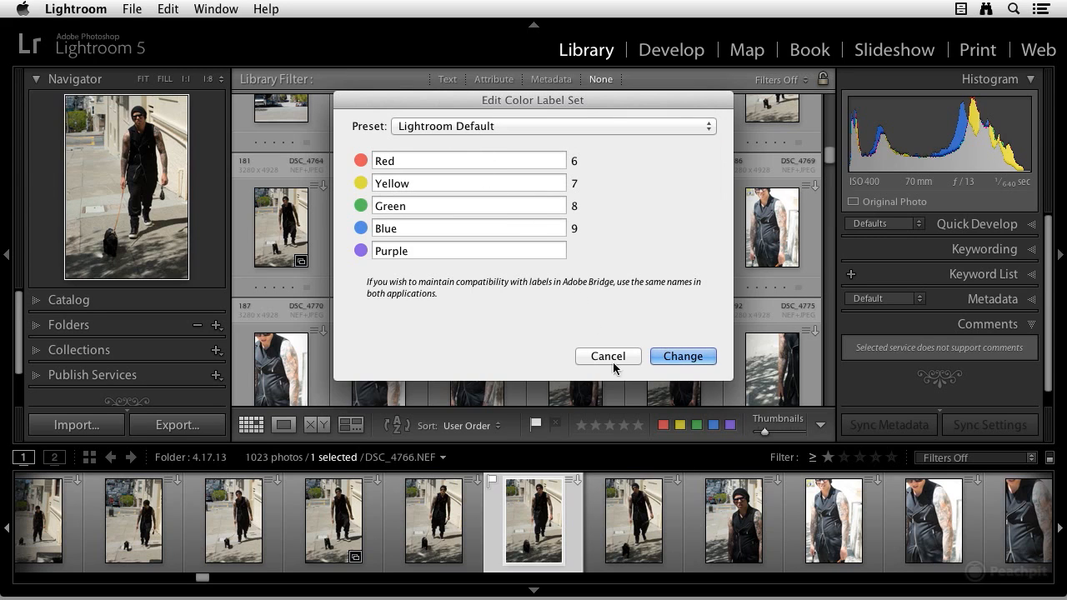
{"action": "left_click", "coordinate": [669, 357]}
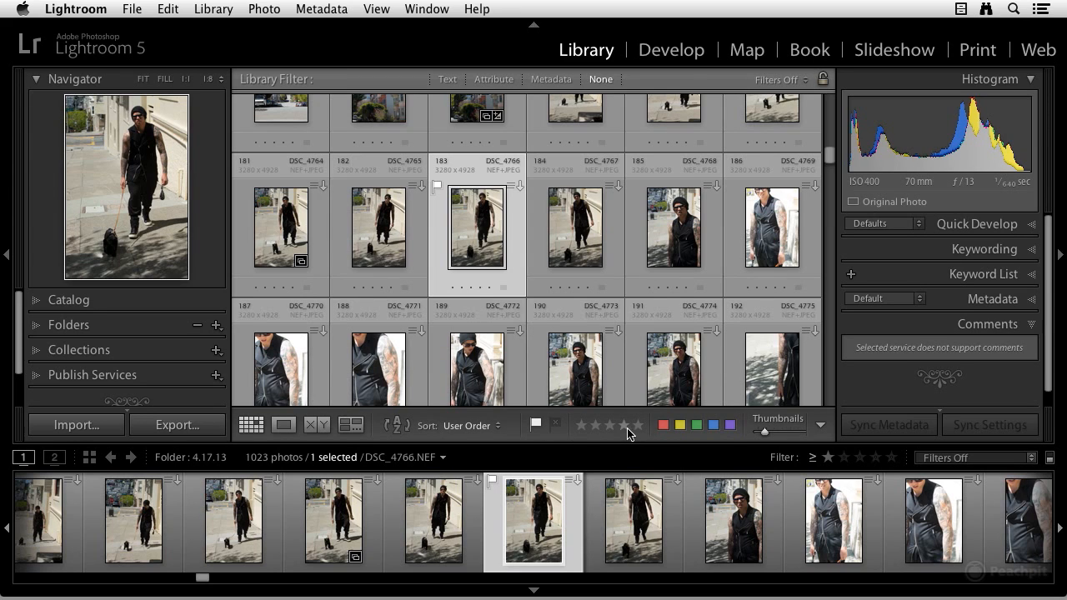
Step: Set the selected DSC_4766 photo's rating to five stars from its grid cell
{"action": "left_click", "coordinate": [822, 427]}
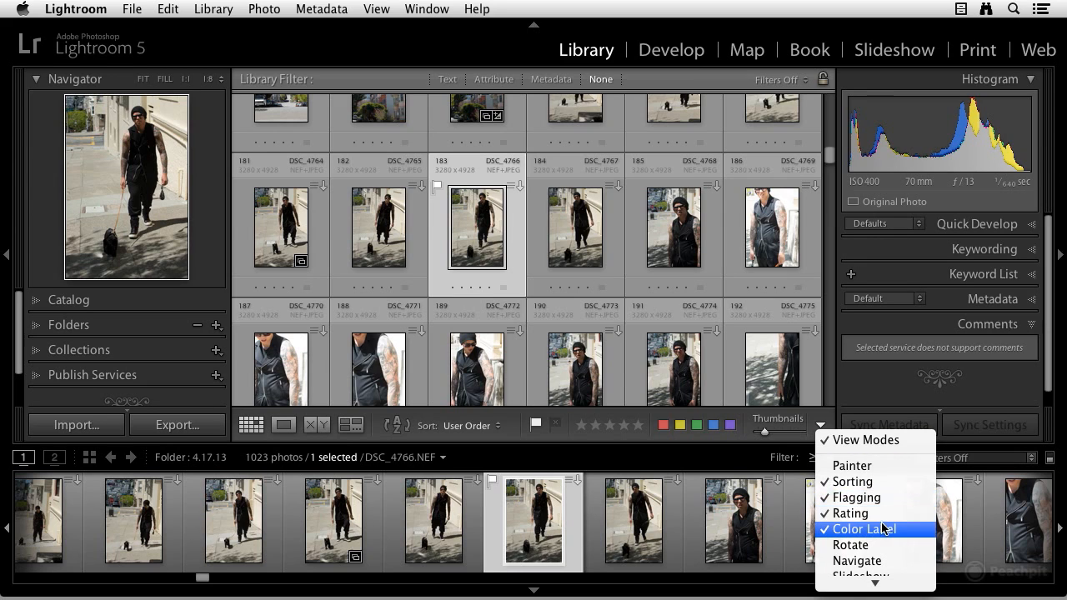
{"action": "left_click", "coordinate": [809, 417]}
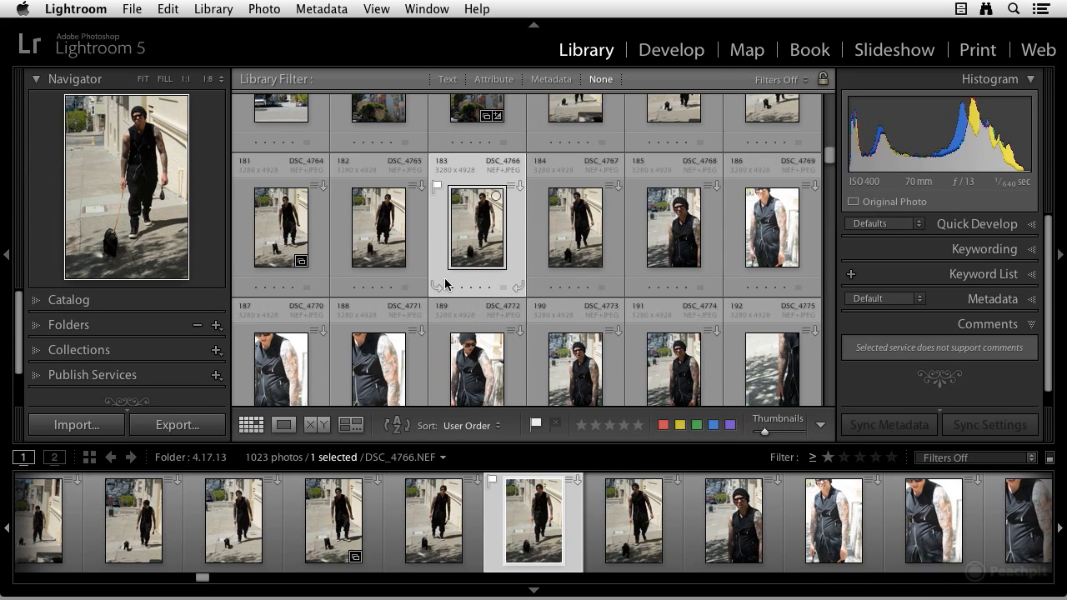
{"action": "left_click", "coordinate": [490, 289]}
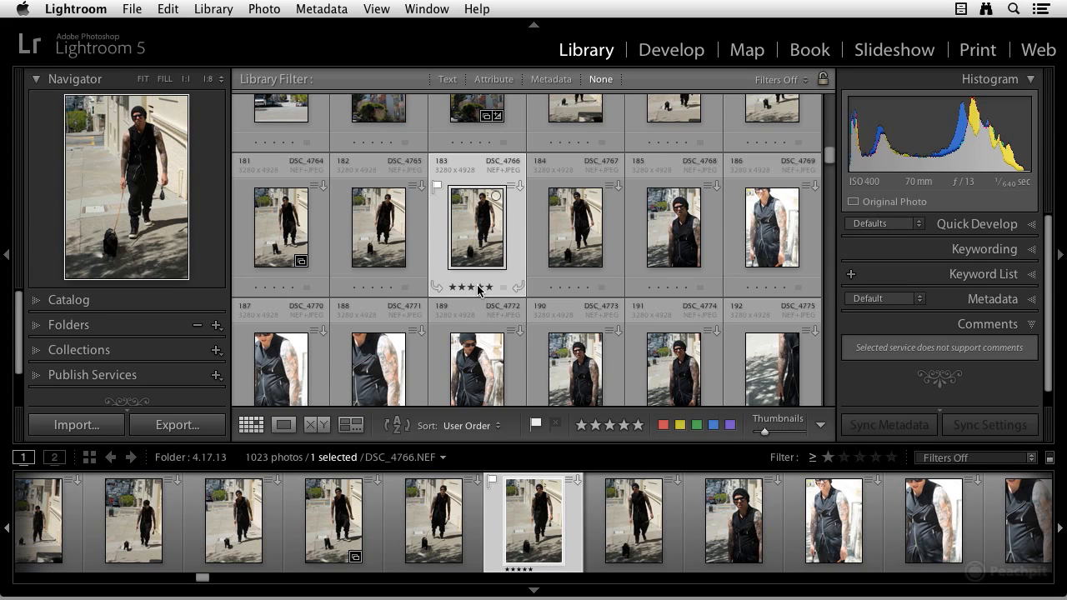
{"action": "left_click", "coordinate": [481, 289]}
{"action": "left_click", "coordinate": [469, 289]}
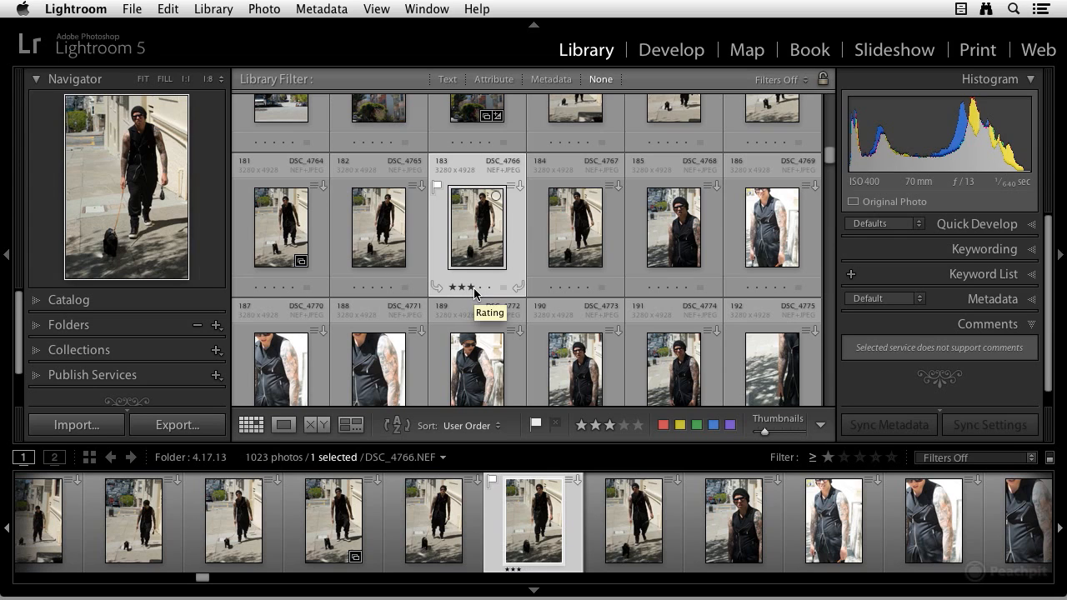
{"action": "key", "text": "5"}
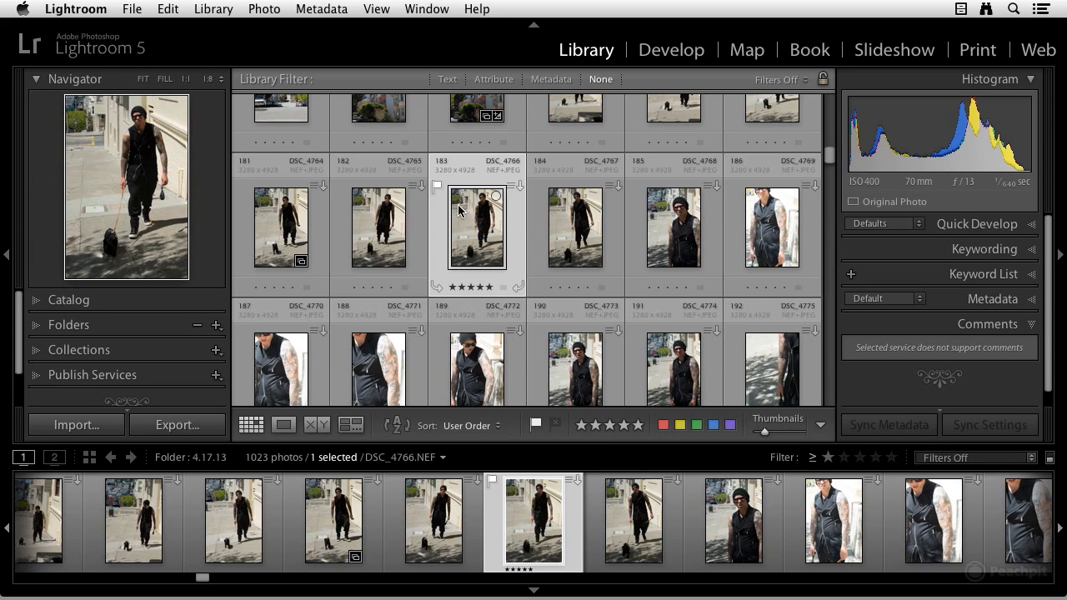
{"action": "left_click", "coordinate": [436, 186]}
{"action": "left_click", "coordinate": [436, 186]}
{"action": "left_click", "coordinate": [503, 291]}
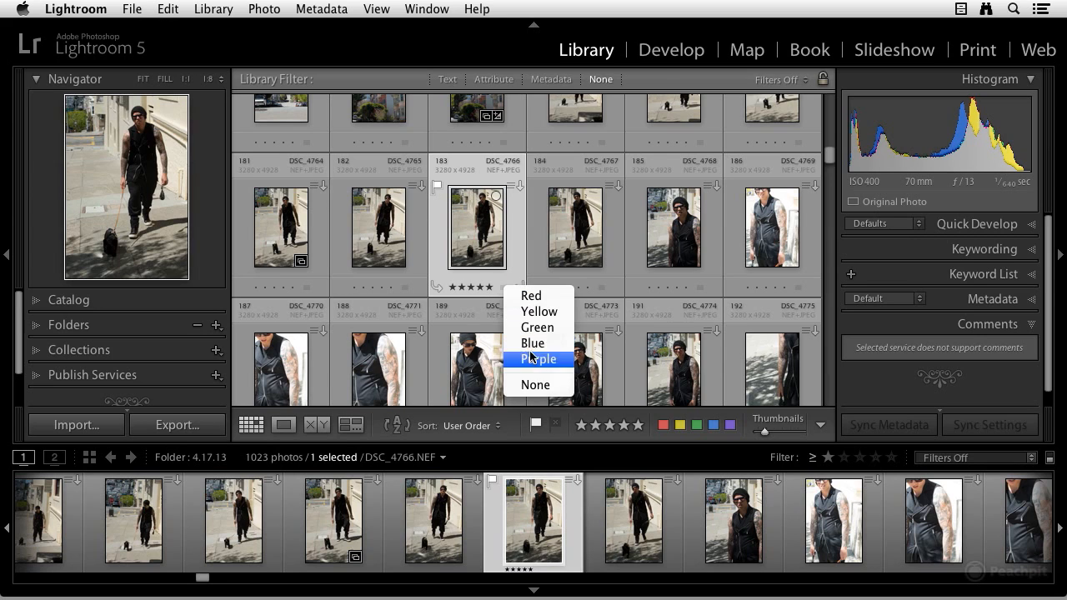
{"action": "left_click", "coordinate": [499, 291]}
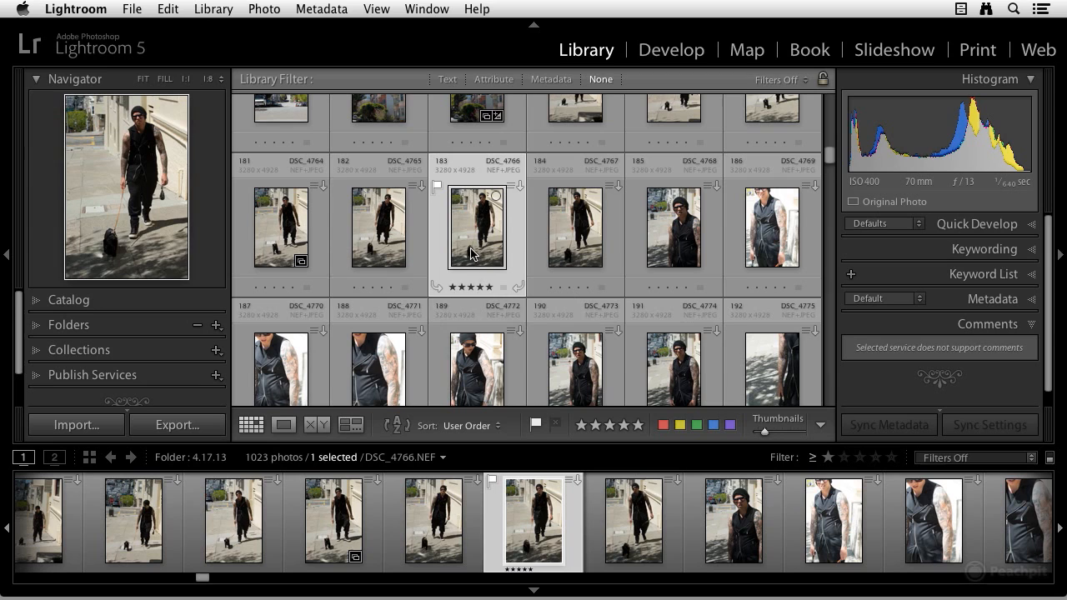
Step: Open the Library View Options for the grid view to review its cell settings, then close them
{"action": "left_click", "coordinate": [380, 10]}
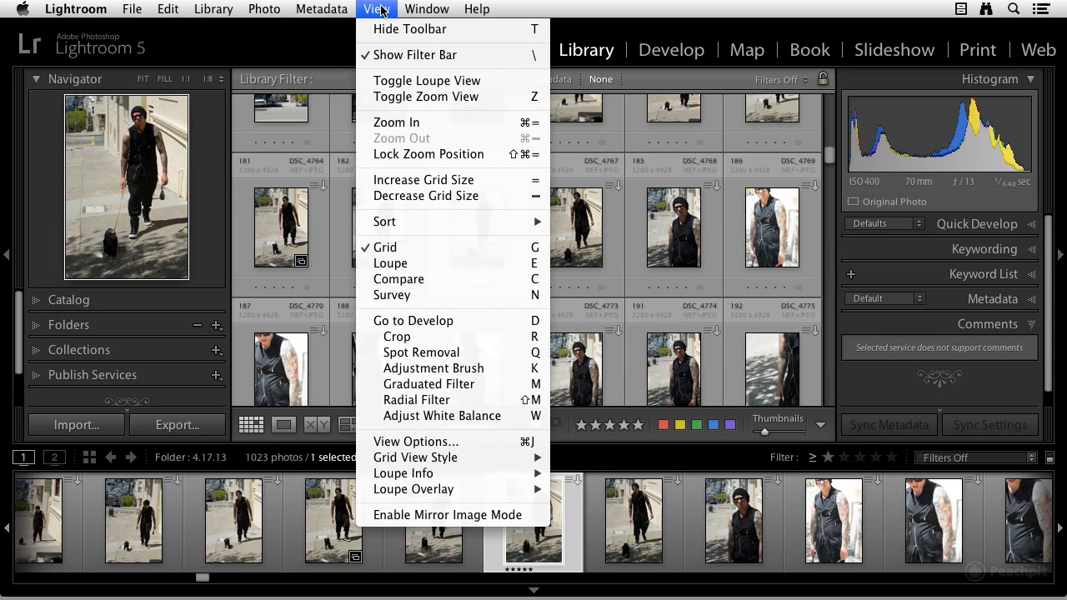
{"action": "left_click", "coordinate": [423, 445]}
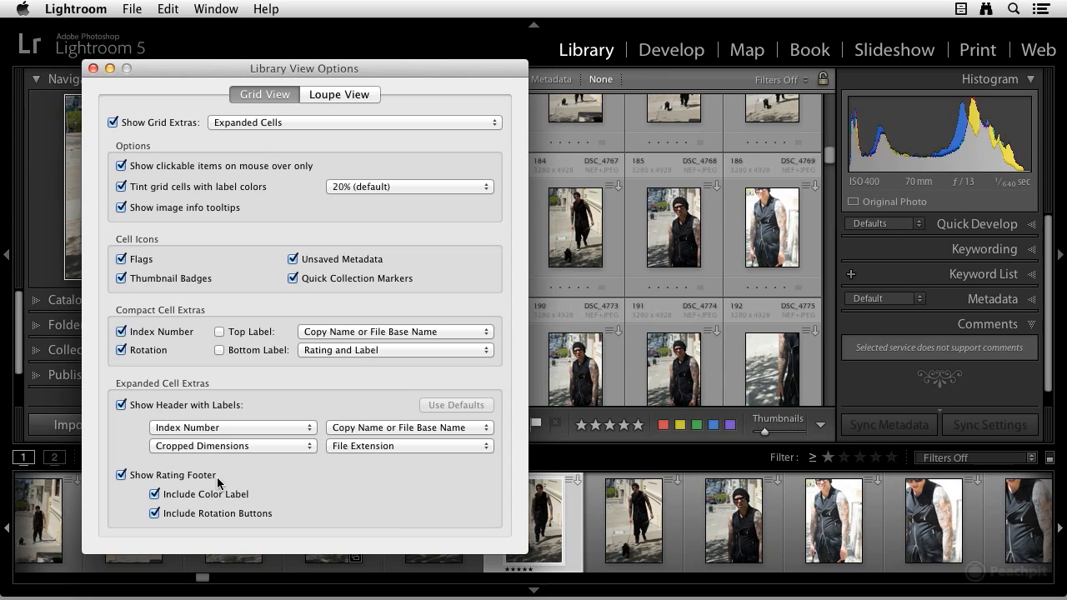
{"action": "left_click", "coordinate": [93, 69]}
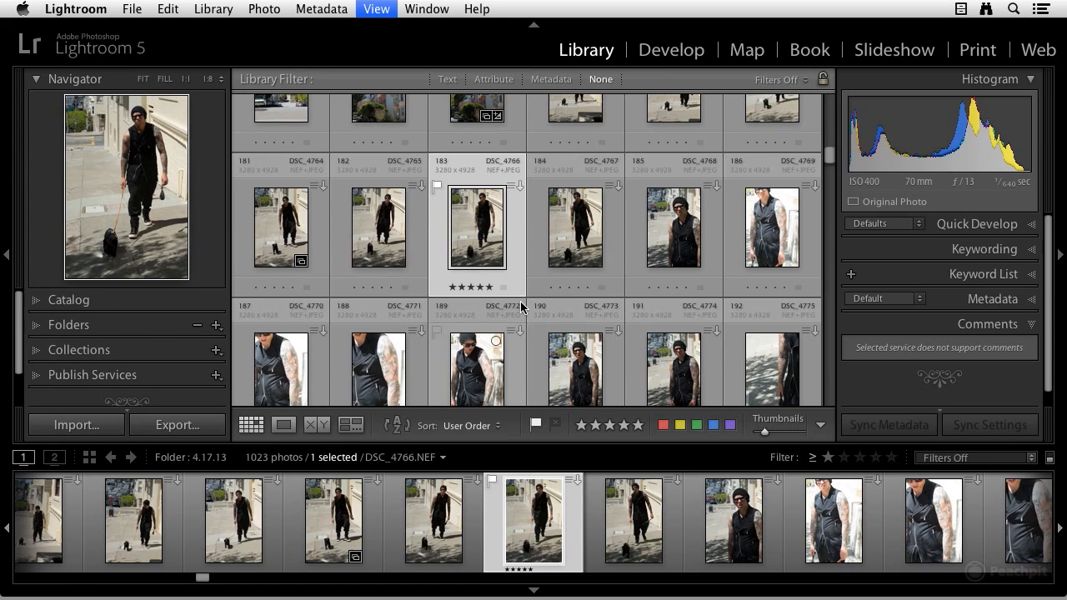
Step: Select photo DSC_4767 and look through the rating choices in the Photo menu
{"action": "left_click", "coordinate": [594, 250]}
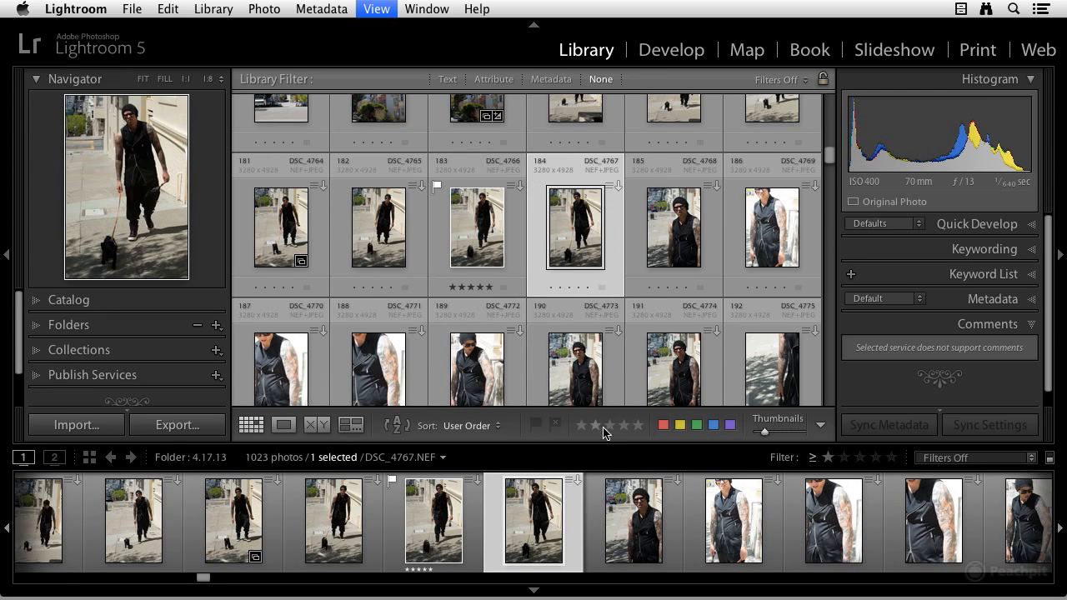
{"action": "left_click", "coordinate": [264, 9]}
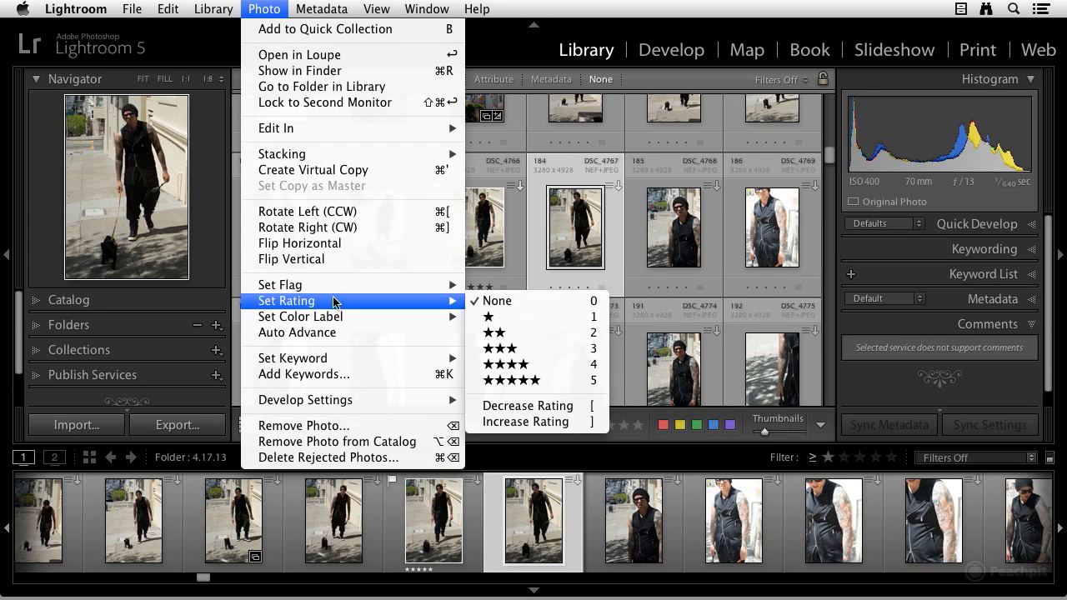
{"action": "mouse_move", "coordinate": [332, 291]}
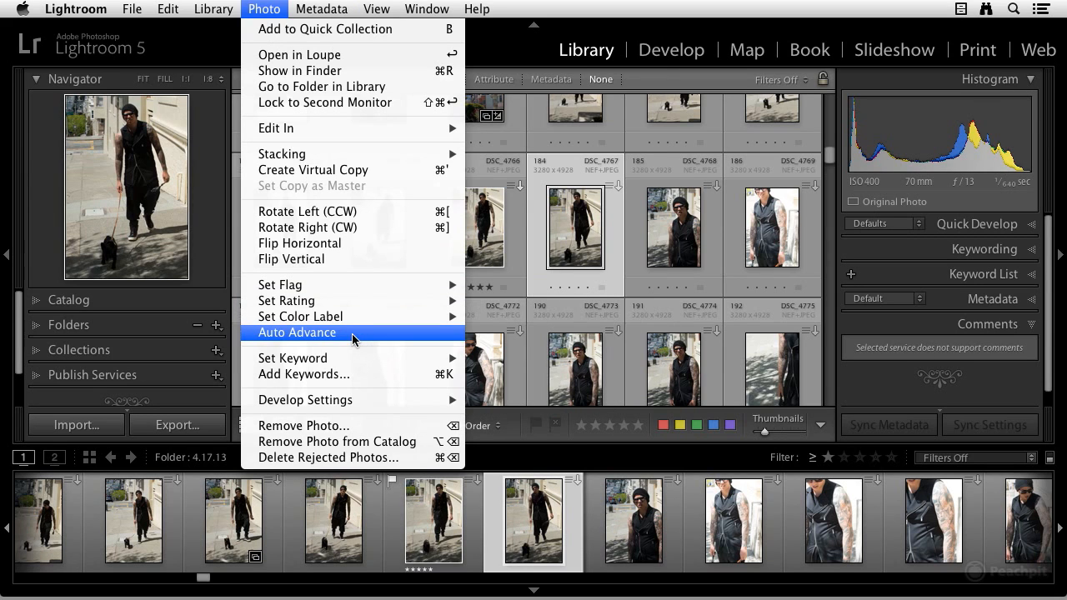
{"action": "left_click", "coordinate": [276, 8]}
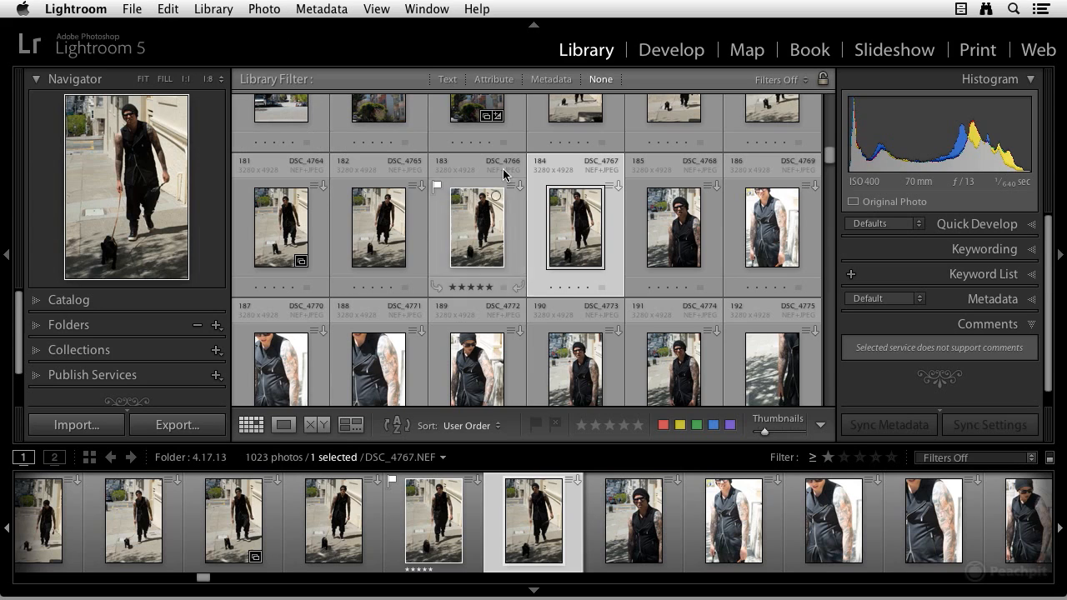
Step: Open DSC_4767 in loupe view, zoom in and back out, and flag it as a pick
{"action": "double_click", "coordinate": [544, 208]}
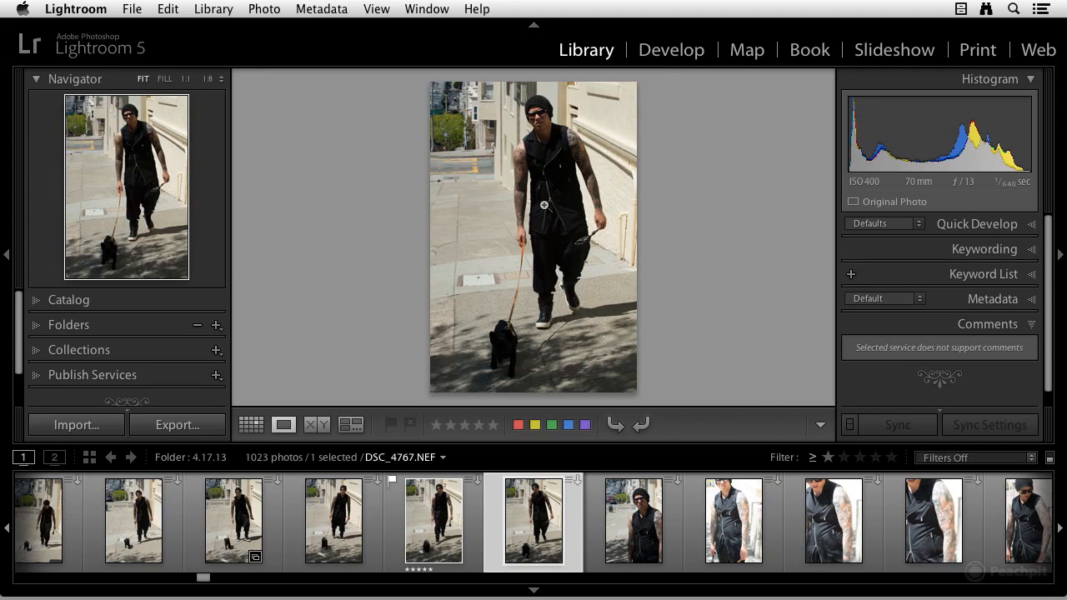
{"action": "left_click", "coordinate": [544, 204]}
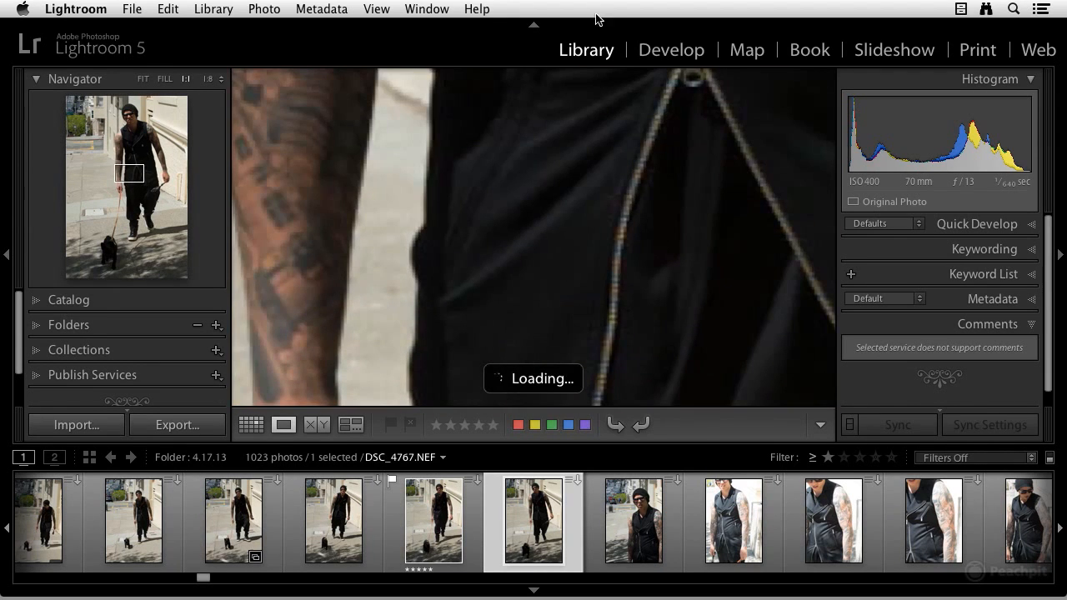
{"action": "left_click", "coordinate": [612, 190]}
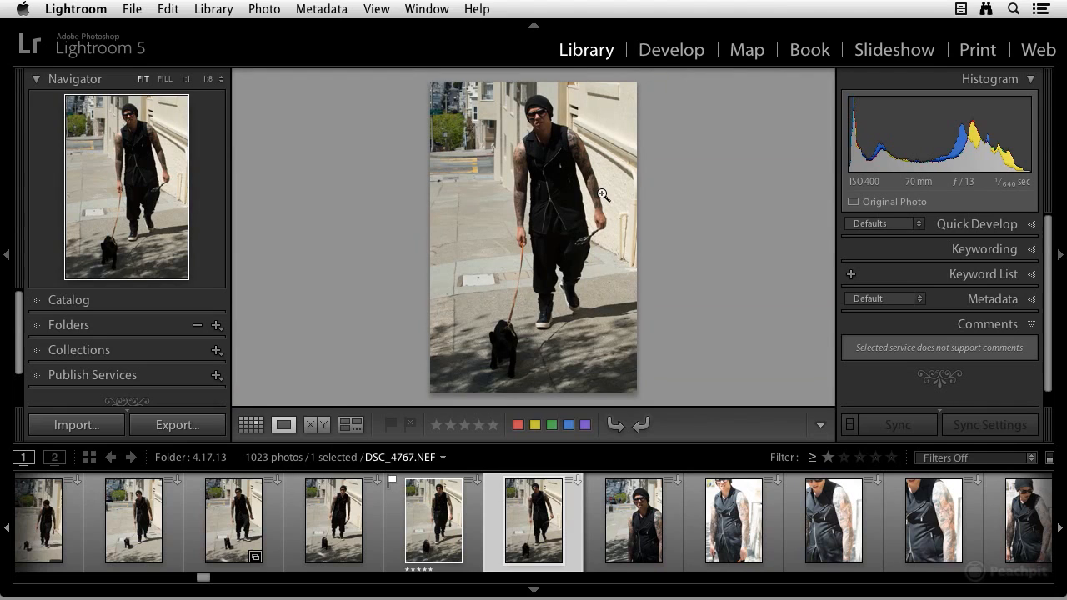
{"action": "key", "text": "p"}
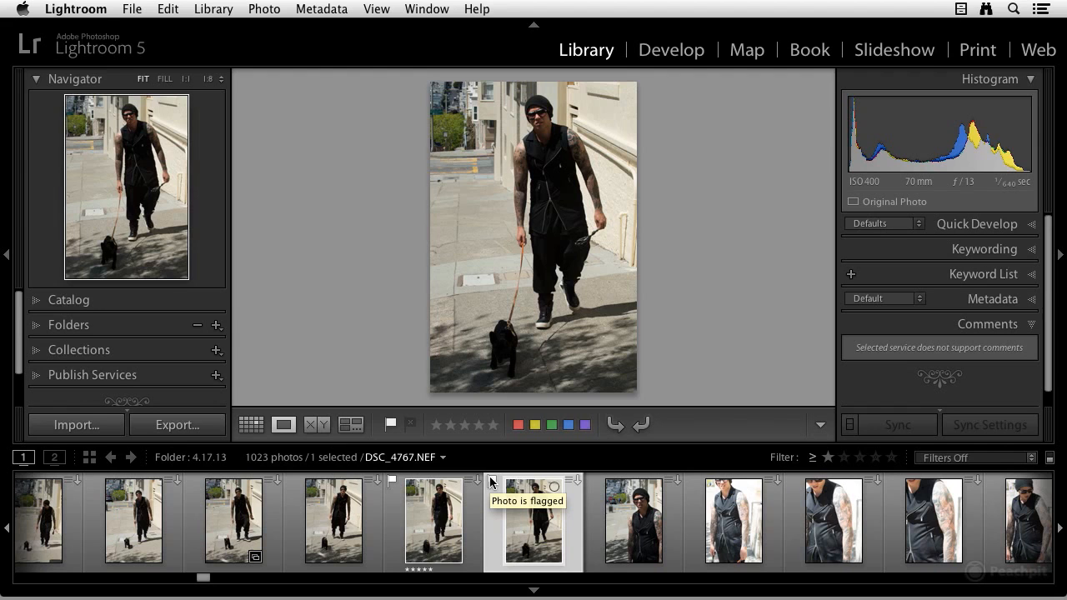
Step: Move to the next photo and turn on Auto Advance
{"action": "key", "text": "Right"}
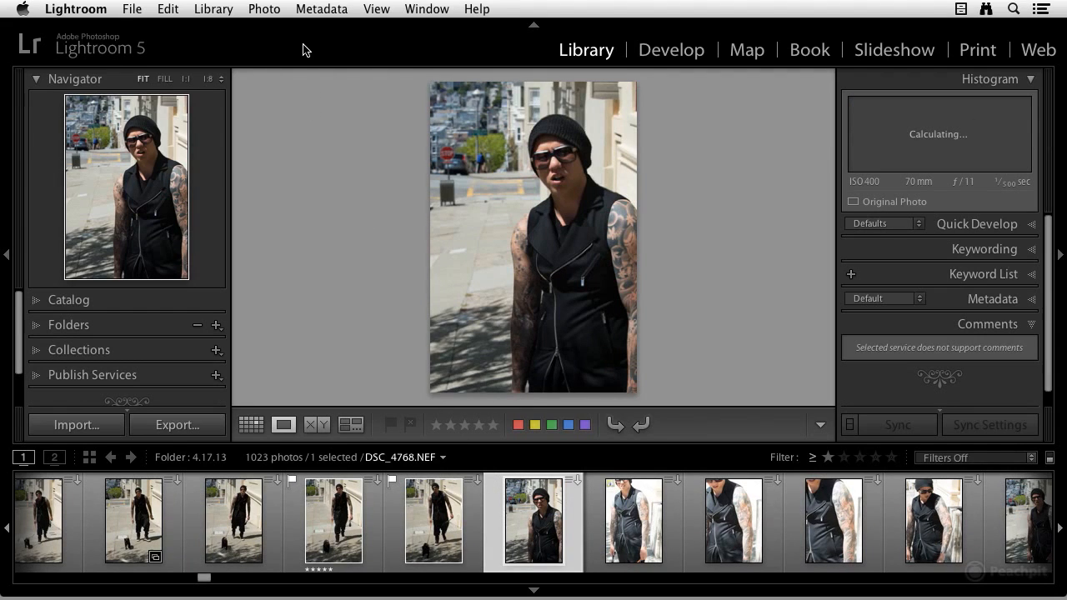
{"action": "left_click", "coordinate": [271, 9]}
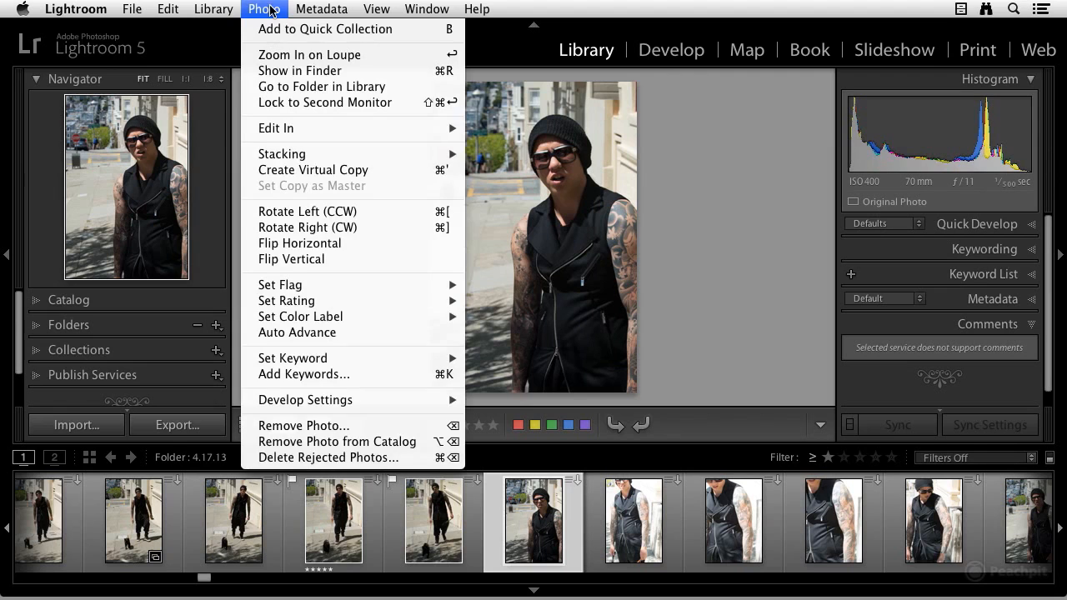
{"action": "left_click", "coordinate": [327, 334]}
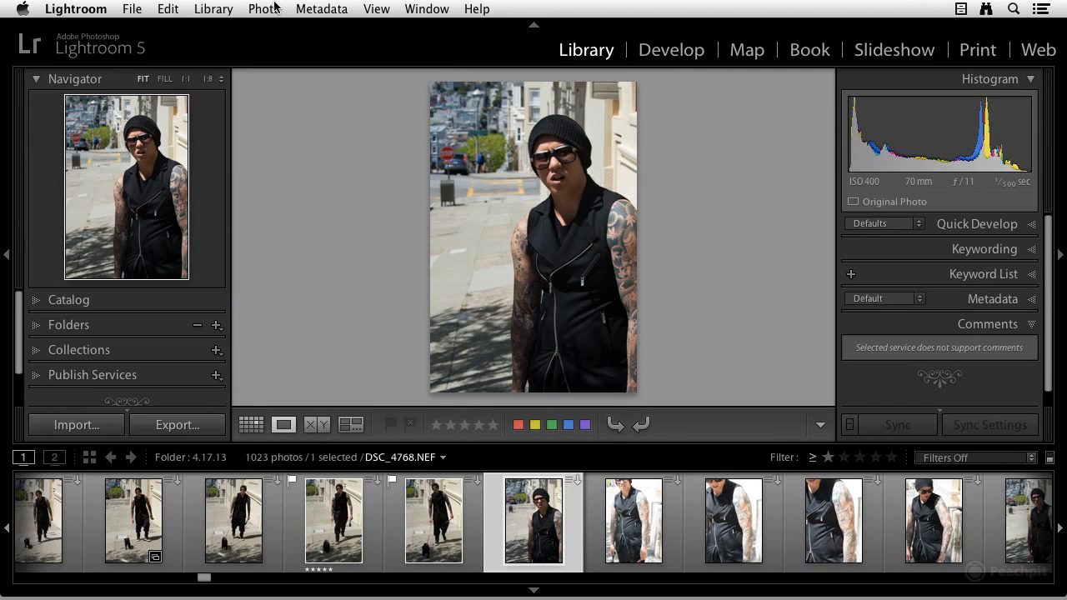
Step: Reject photos DSC_4768 through DSC_4773 in succession, then flag DSC_4774 as a pick
{"action": "key", "text": "x"}
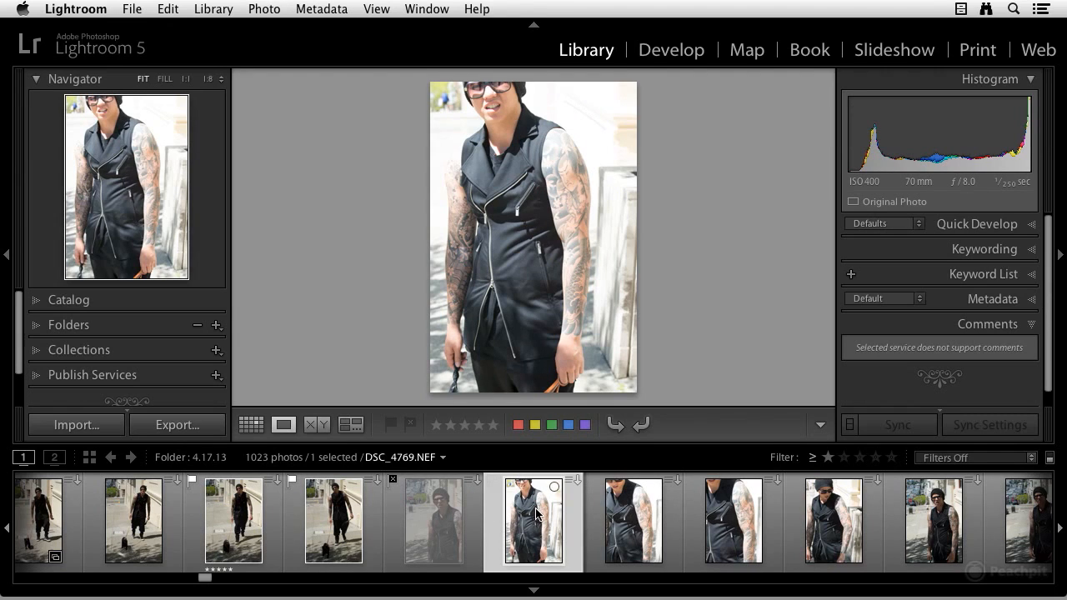
{"action": "mouse_move", "coordinate": [536, 515]}
{"action": "key", "text": "x"}
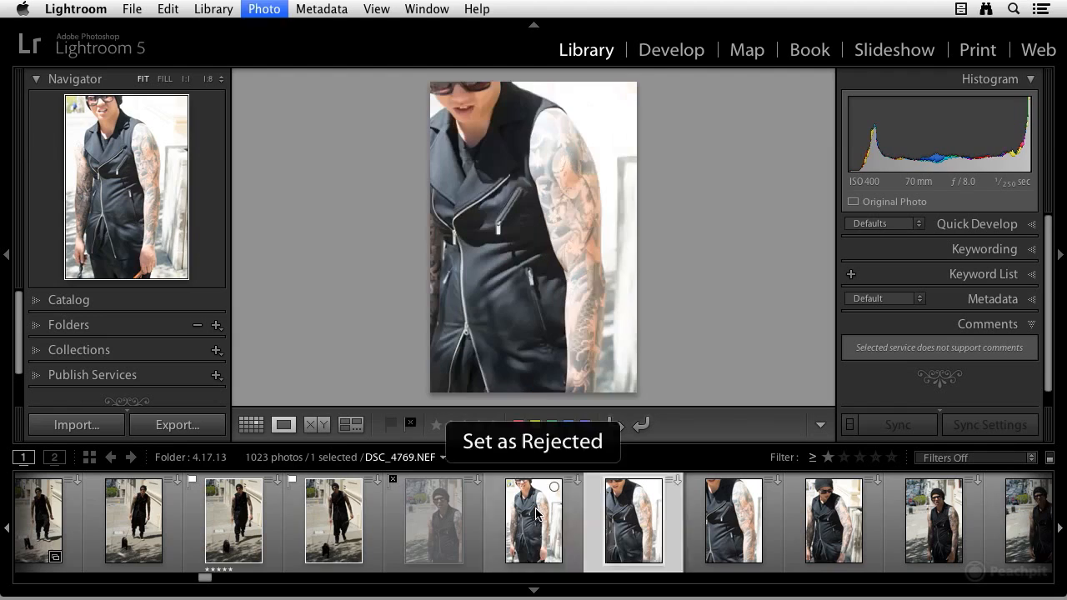
{"action": "key", "text": "x"}
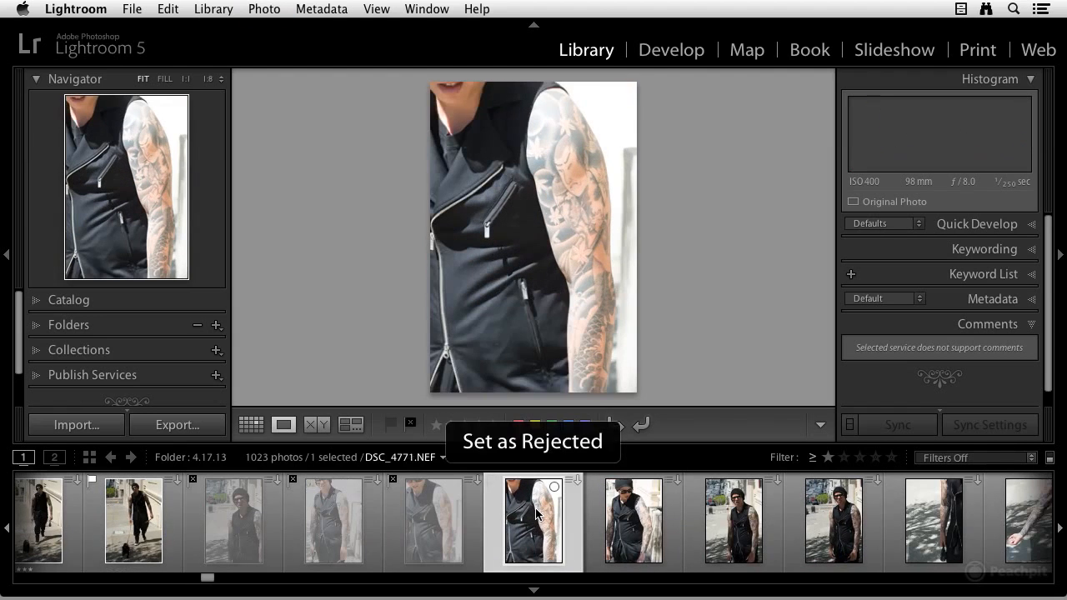
{"action": "key", "text": "x"}
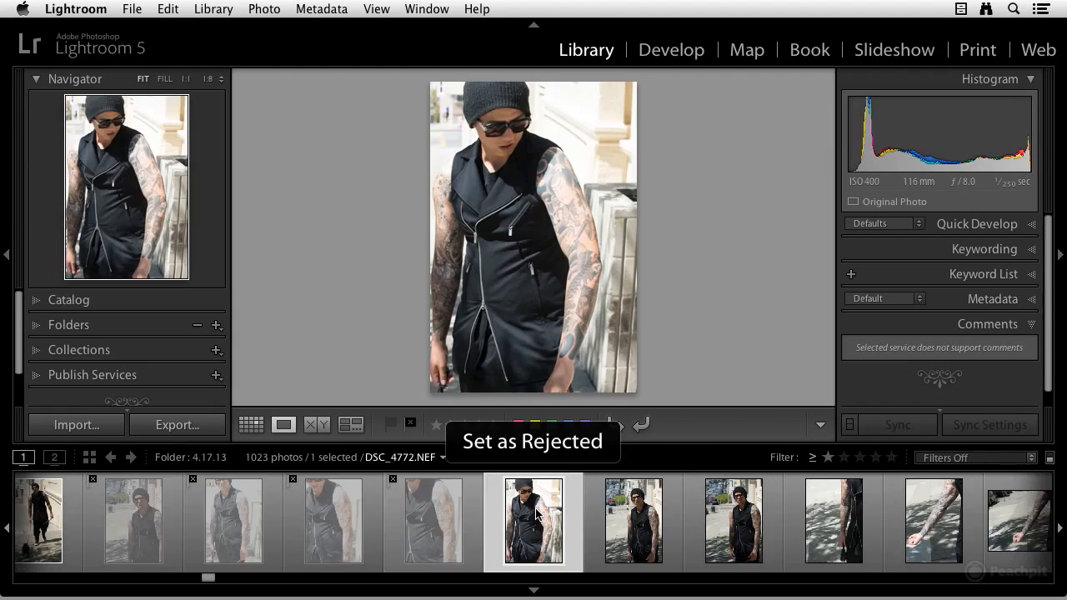
{"action": "key", "text": "x"}
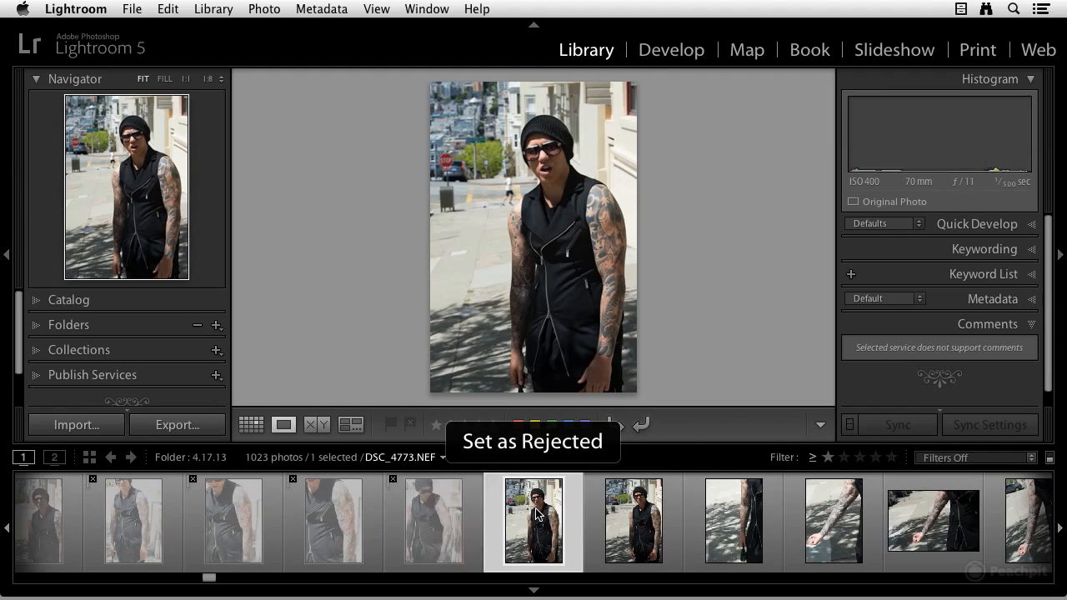
{"action": "key", "text": "x"}
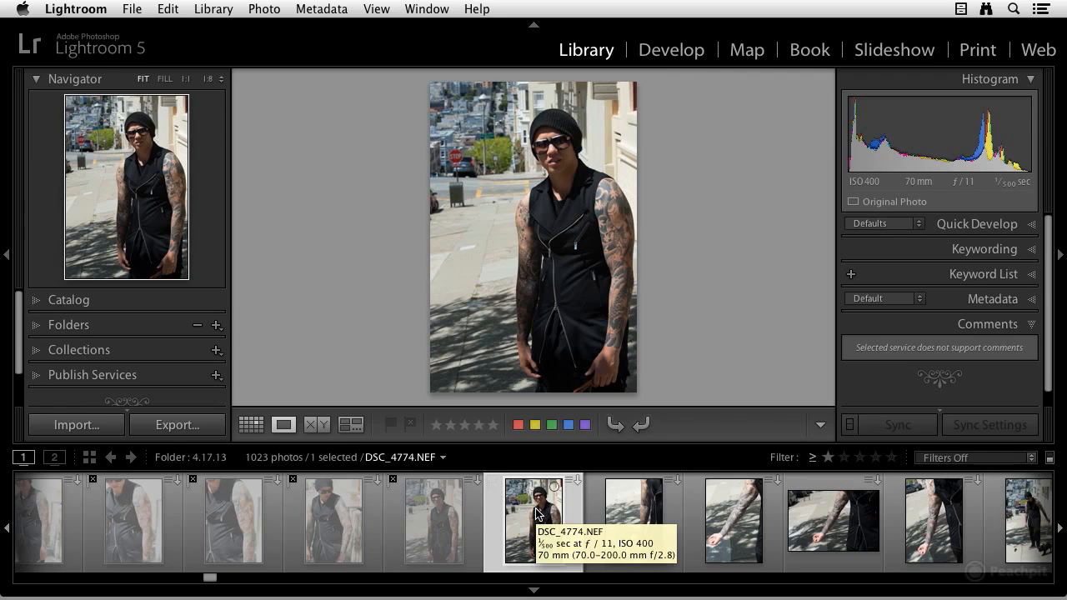
{"action": "key", "text": "p"}
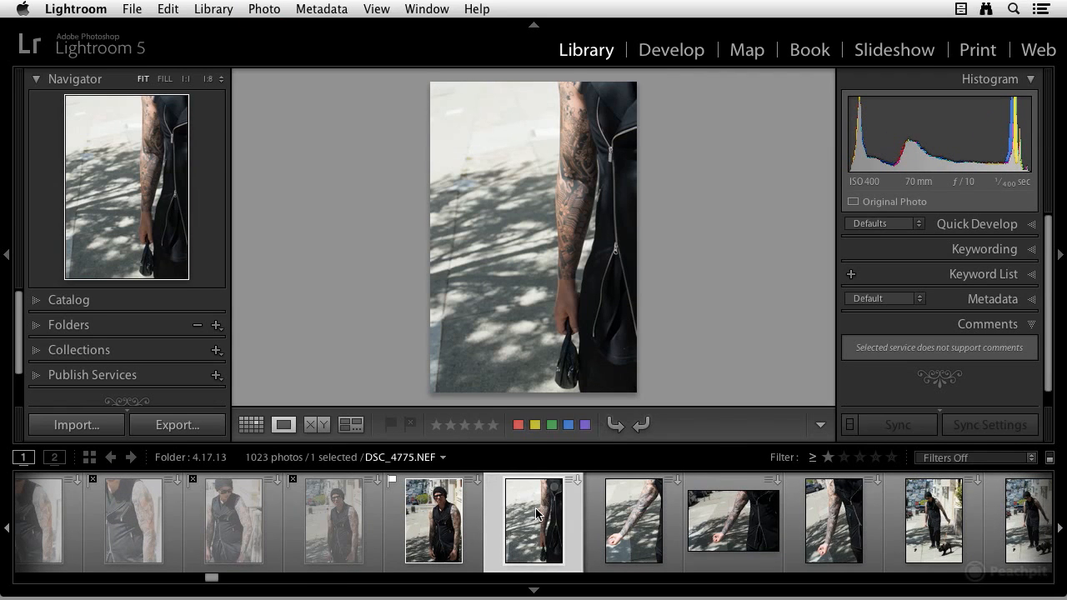
Step: Reject DSC_4775, flag DSC_4776 and DSC_4777 as picks, reject DSC_4778, and flag DSC_4779 and DSC_4780 as picks
{"action": "key", "text": "x"}
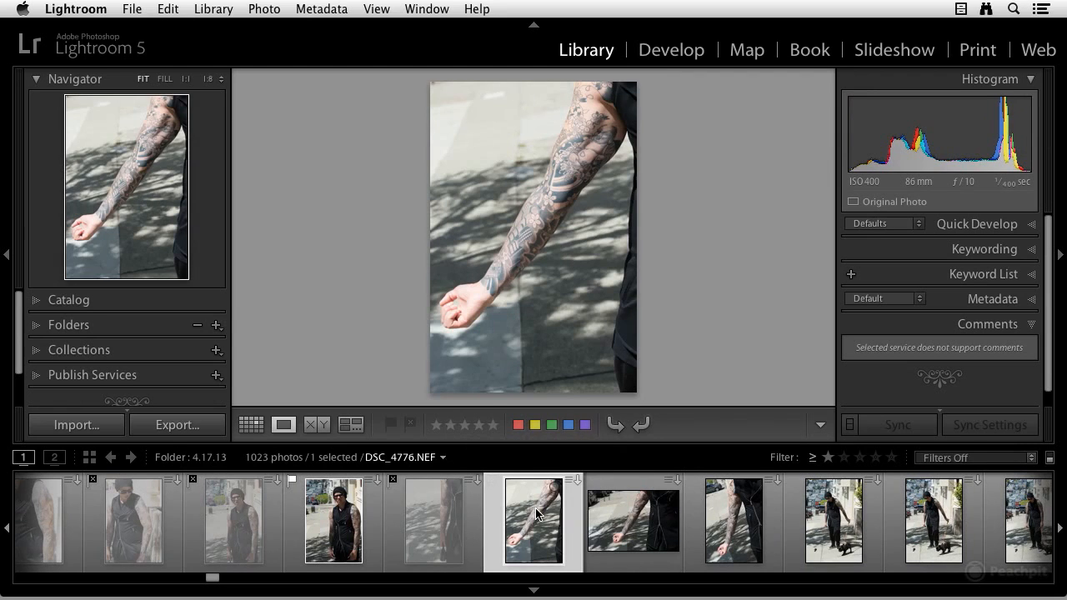
{"action": "key", "text": "p"}
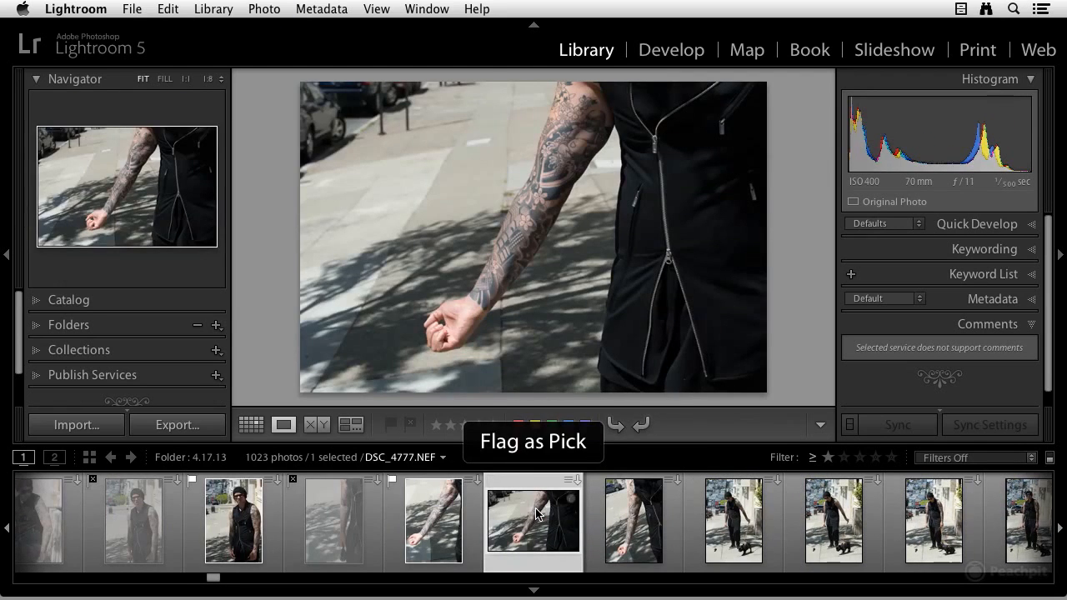
{"action": "key", "text": "p"}
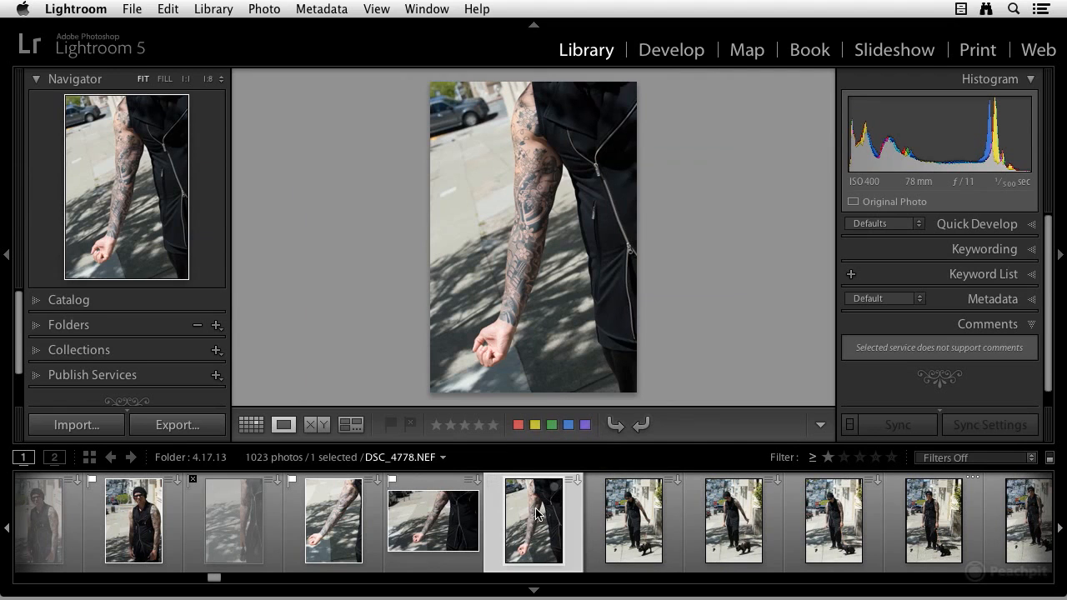
{"action": "key", "text": "x"}
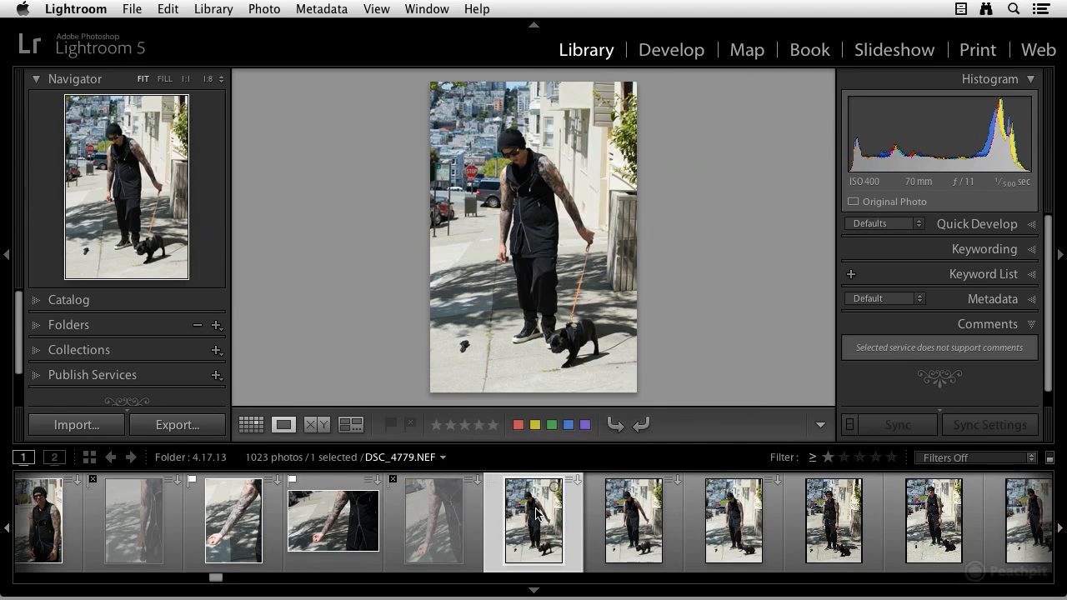
{"action": "key", "text": "p"}
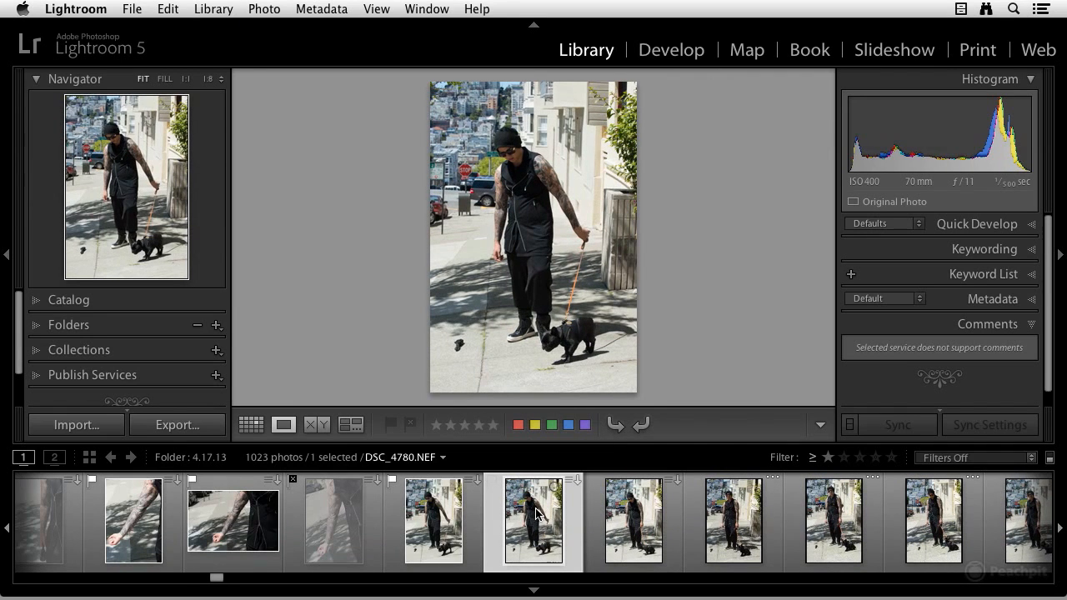
{"action": "key", "text": "p"}
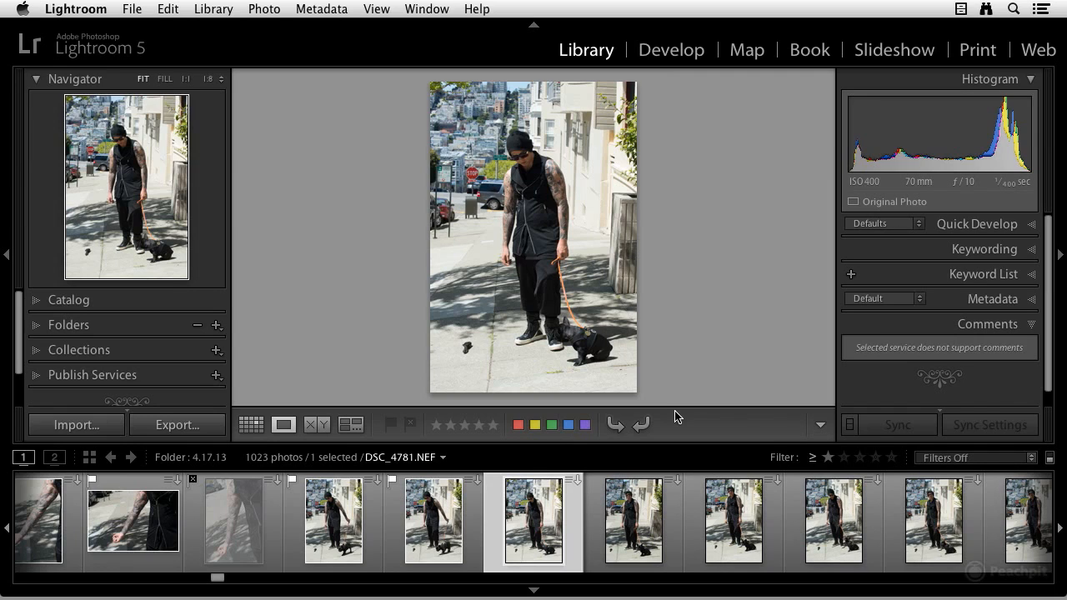
Step: Filter the filmstrip to show only flagged photos and switch to grid view
{"action": "left_click", "coordinate": [1034, 464]}
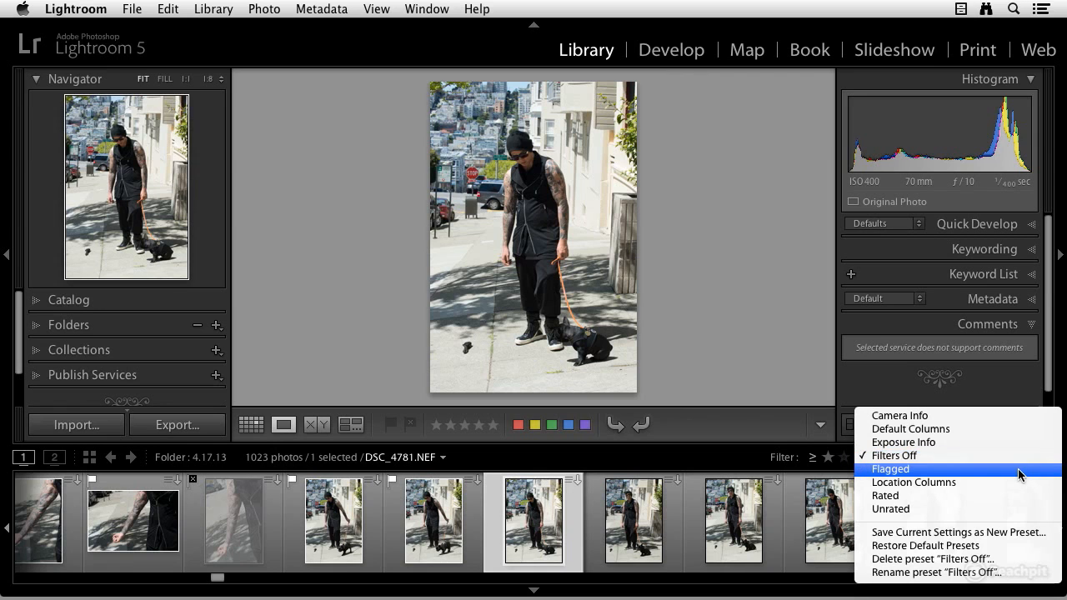
{"action": "key", "text": "Escape"}
{"action": "key", "text": "super+l"}
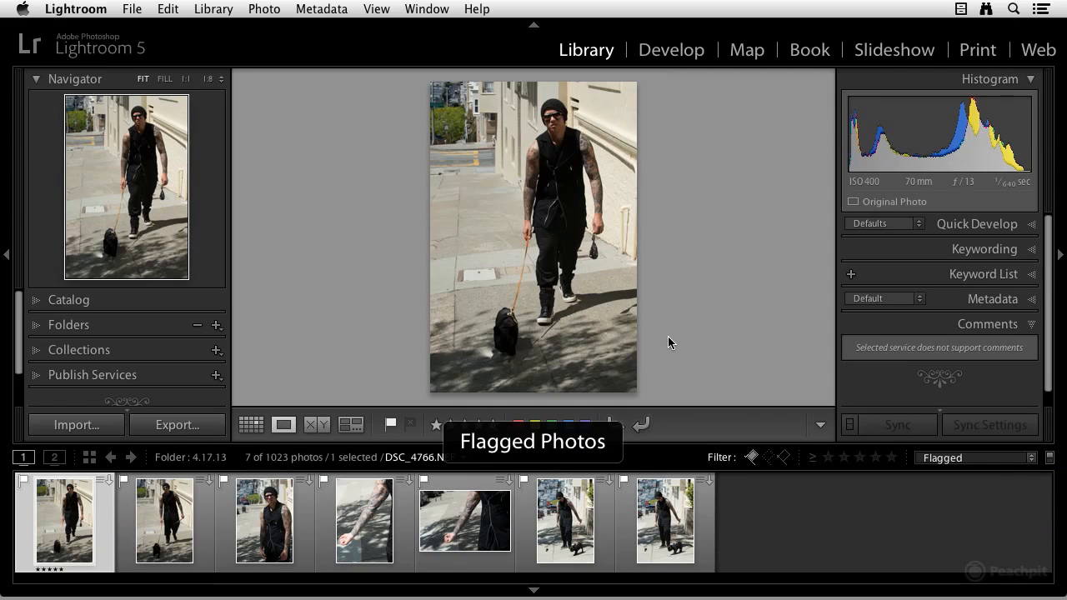
{"action": "key", "text": "g"}
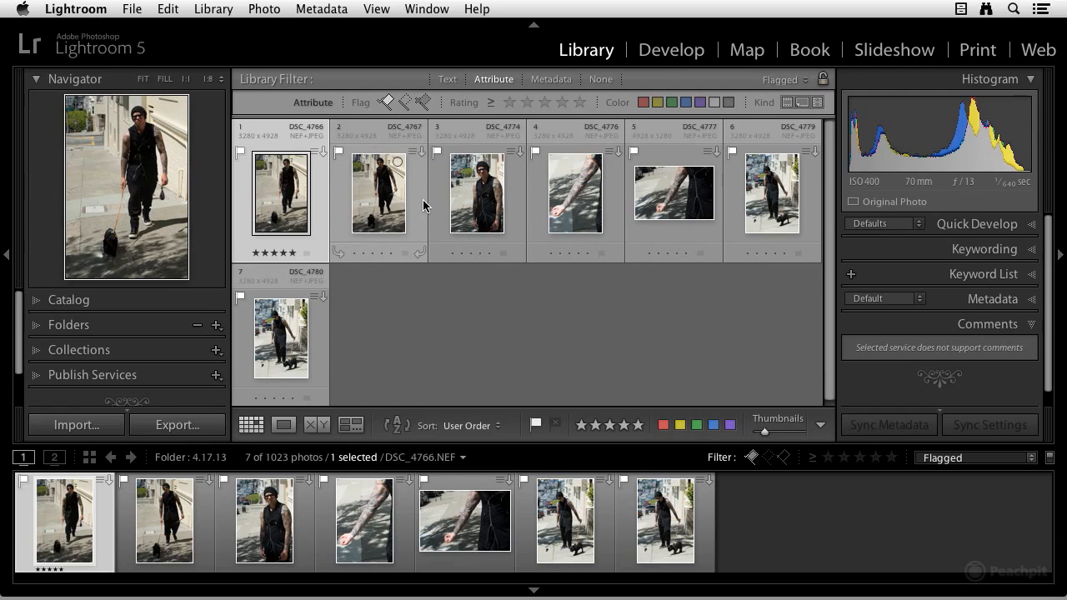
Step: Select all flagged photos and create a collection named "Man And Dog" that includes the selected photos
{"action": "scroll", "coordinate": [387, 302], "scroll_direction": "down", "scroll_amount": 1}
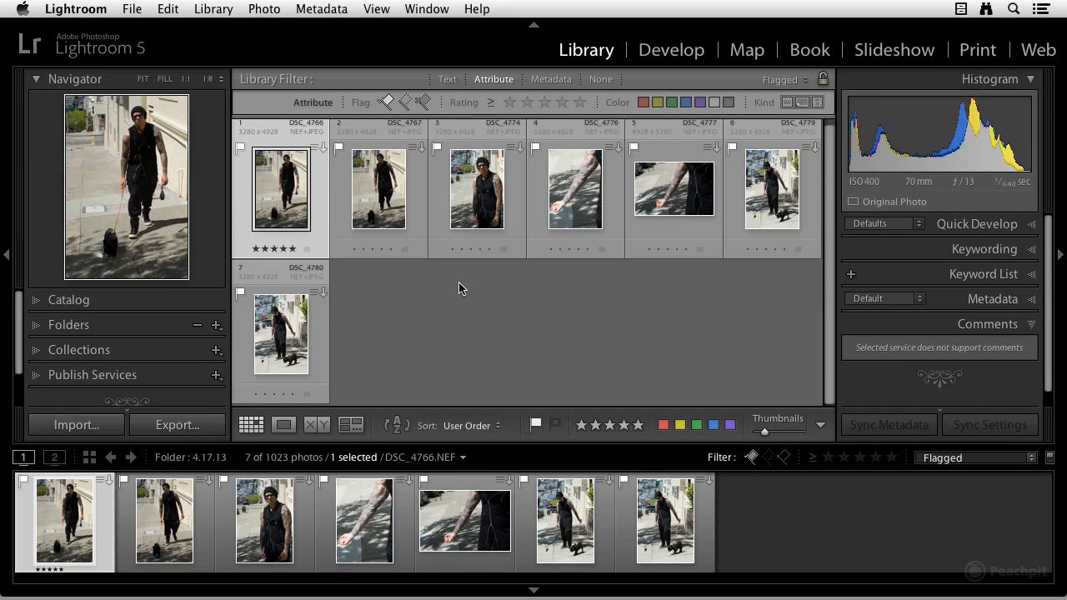
{"action": "key", "text": "super+a"}
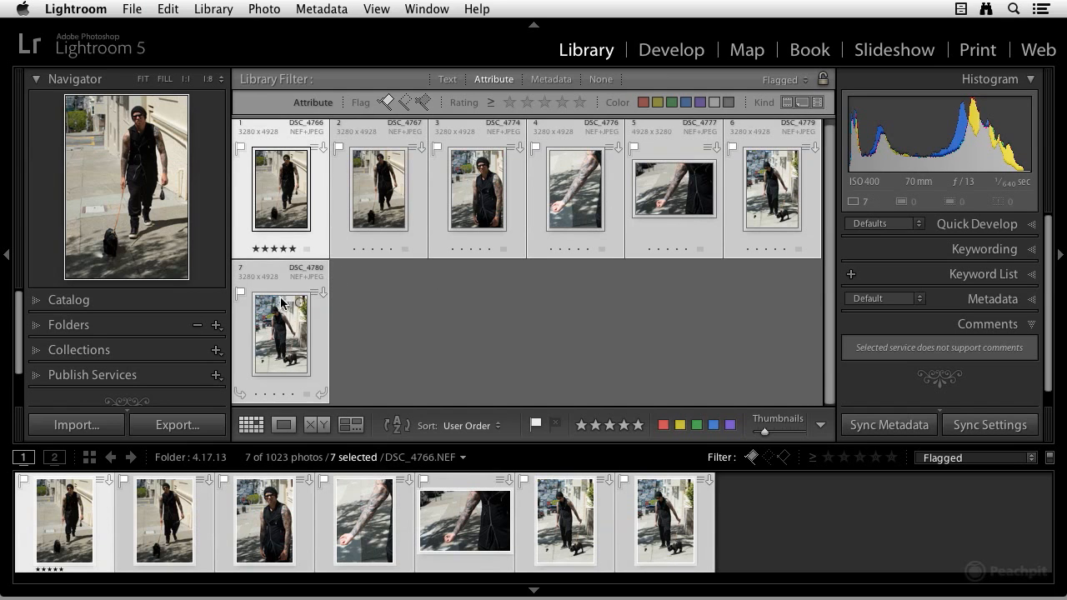
{"action": "left_click", "coordinate": [216, 351]}
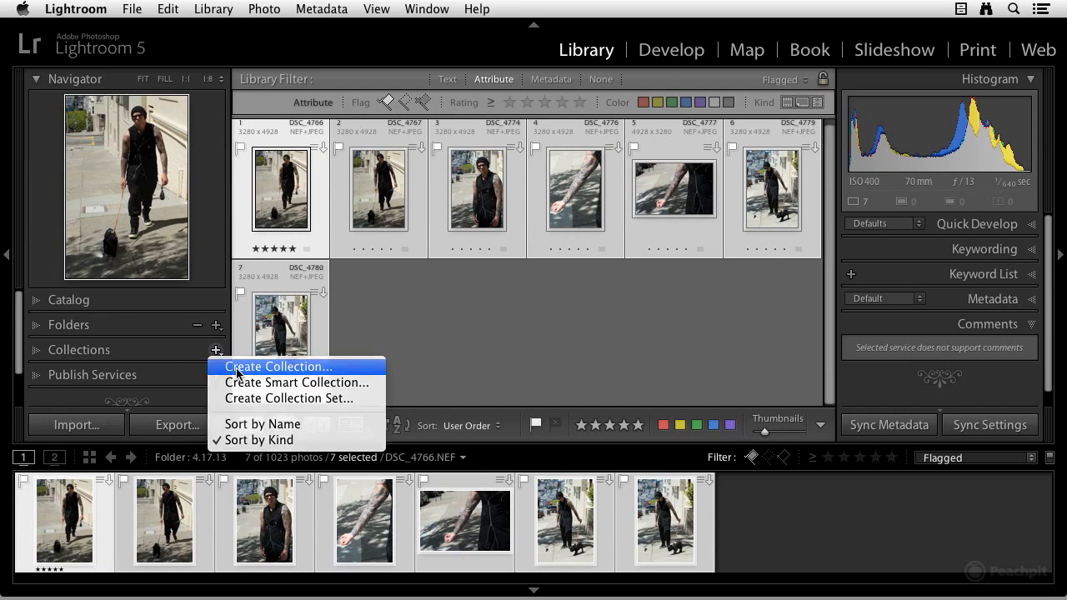
{"action": "left_click", "coordinate": [238, 369]}
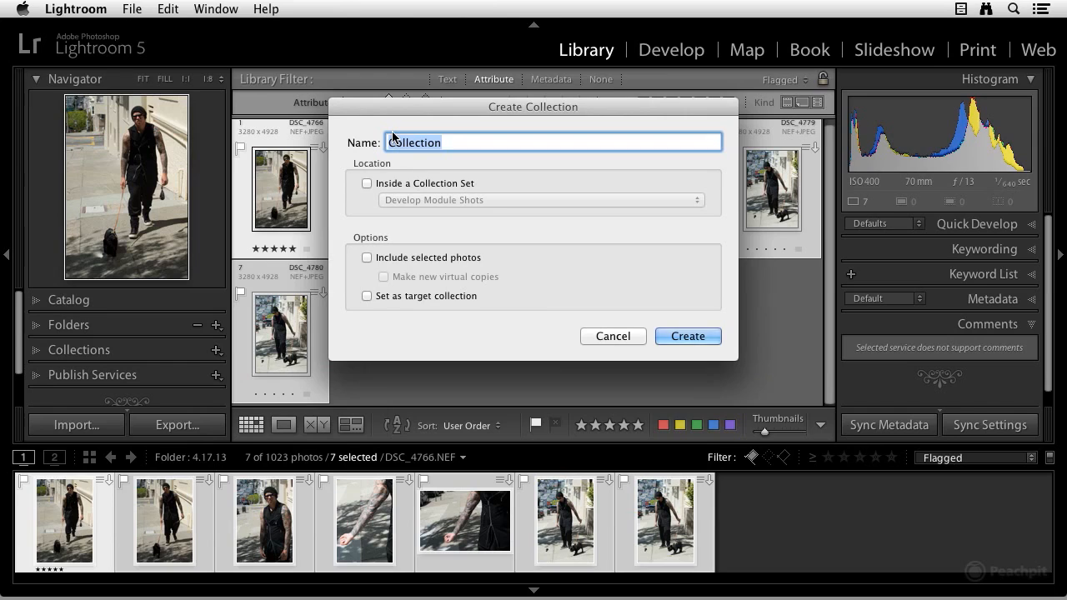
{"action": "type", "text": "Man And Dog"}
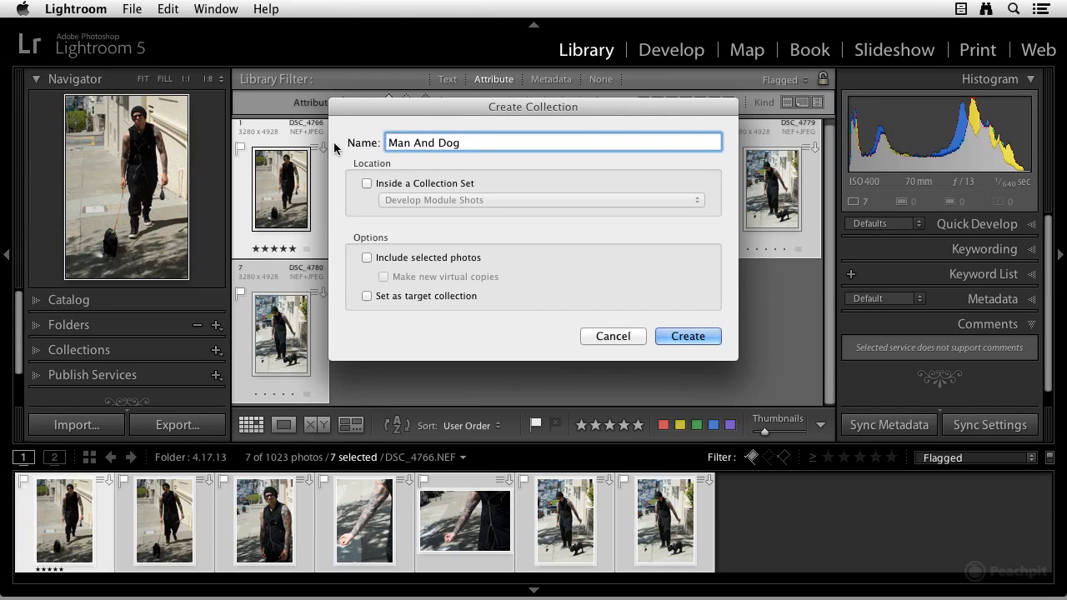
{"action": "left_click", "coordinate": [366, 258]}
{"action": "left_click", "coordinate": [688, 336]}
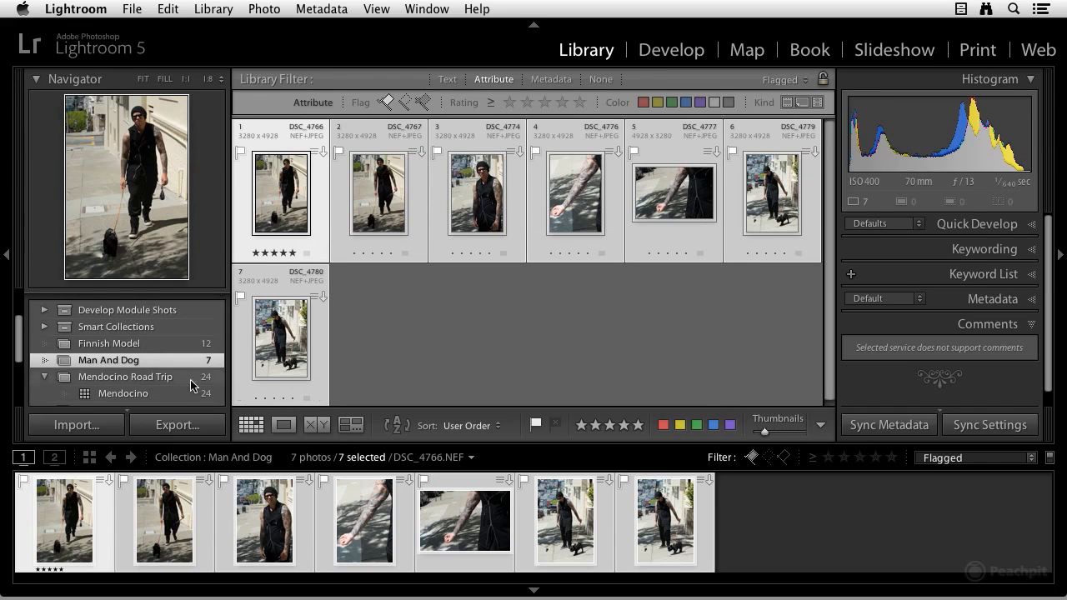
{"action": "scroll", "coordinate": [167, 376], "scroll_direction": "up", "scroll_amount": 3}
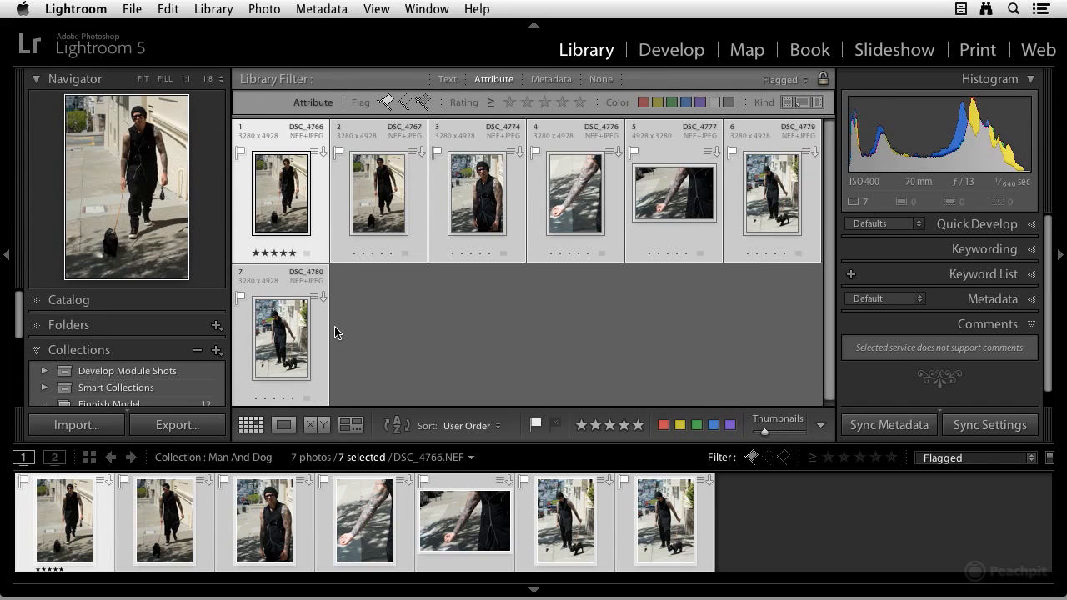